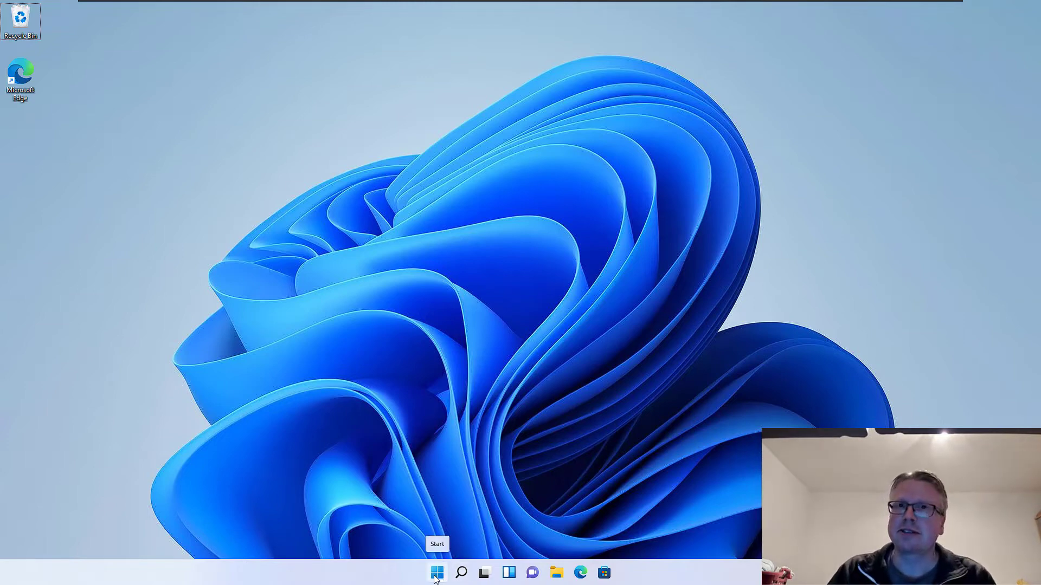
- Launch Microsoft Store from the Start menu and search it for 'ubuntu'
left_click(436, 575)
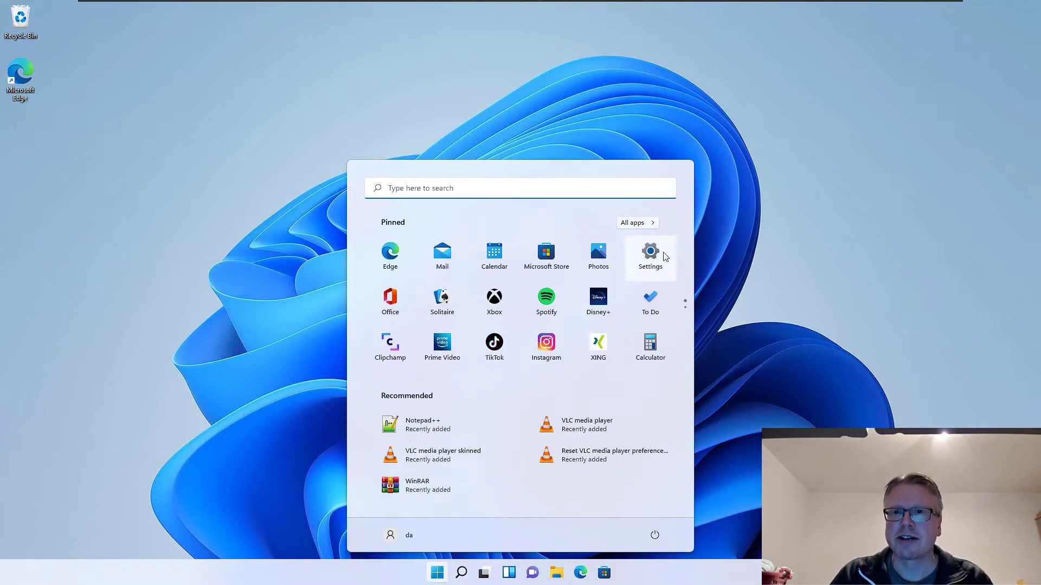
type("sto")
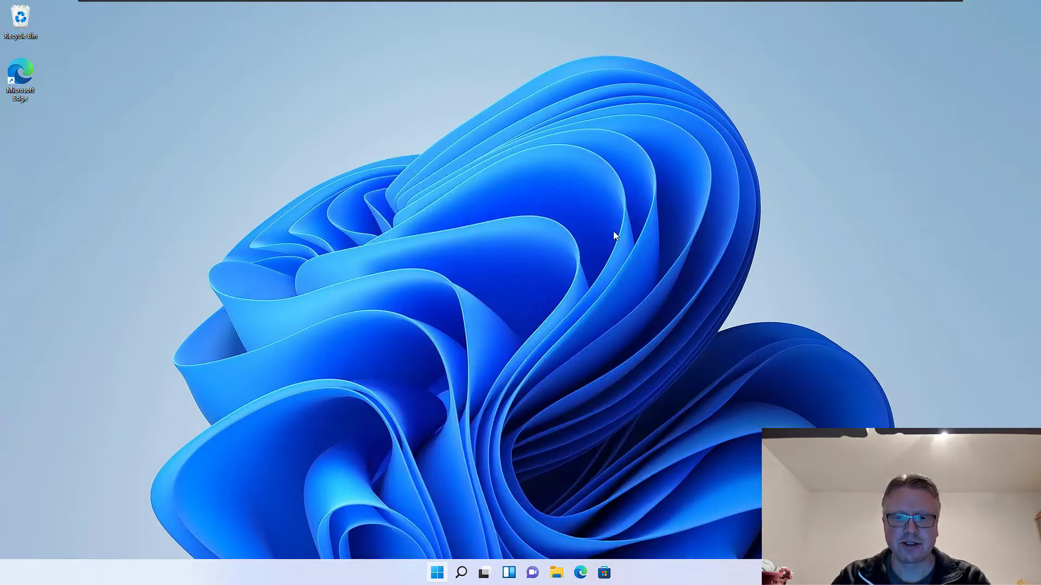
type("re")
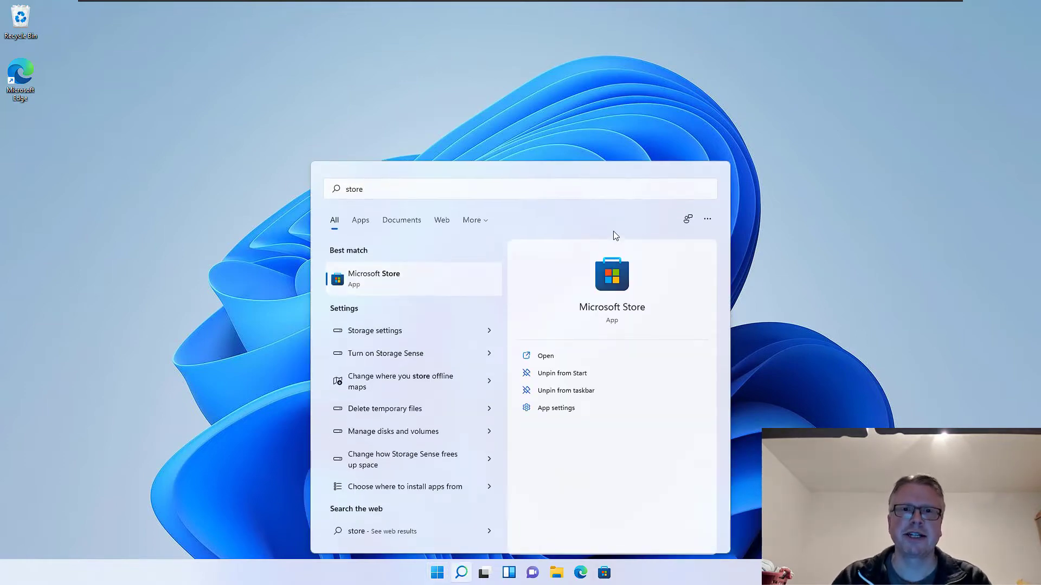
key("Return")
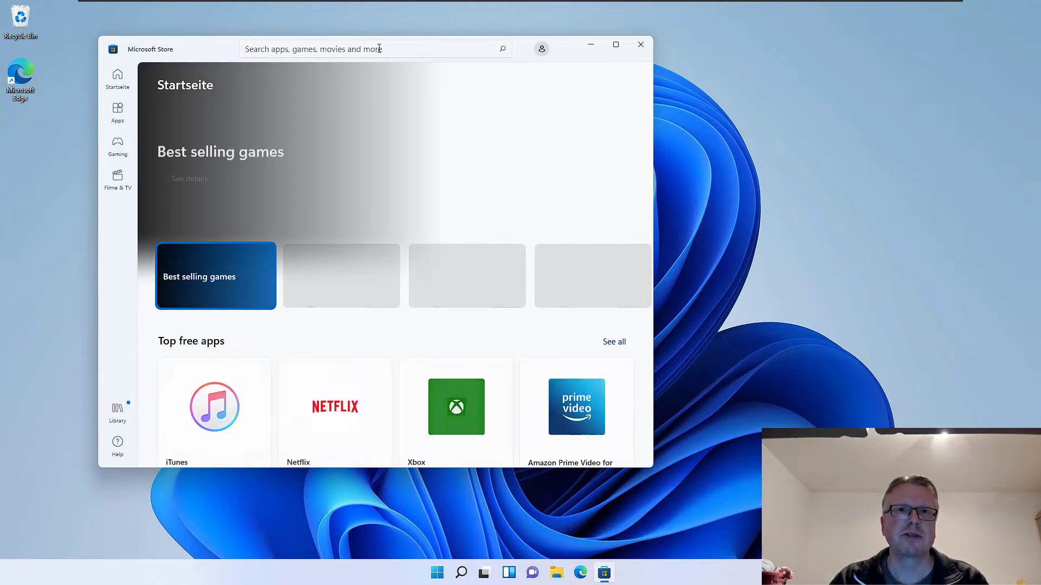
left_click(379, 48)
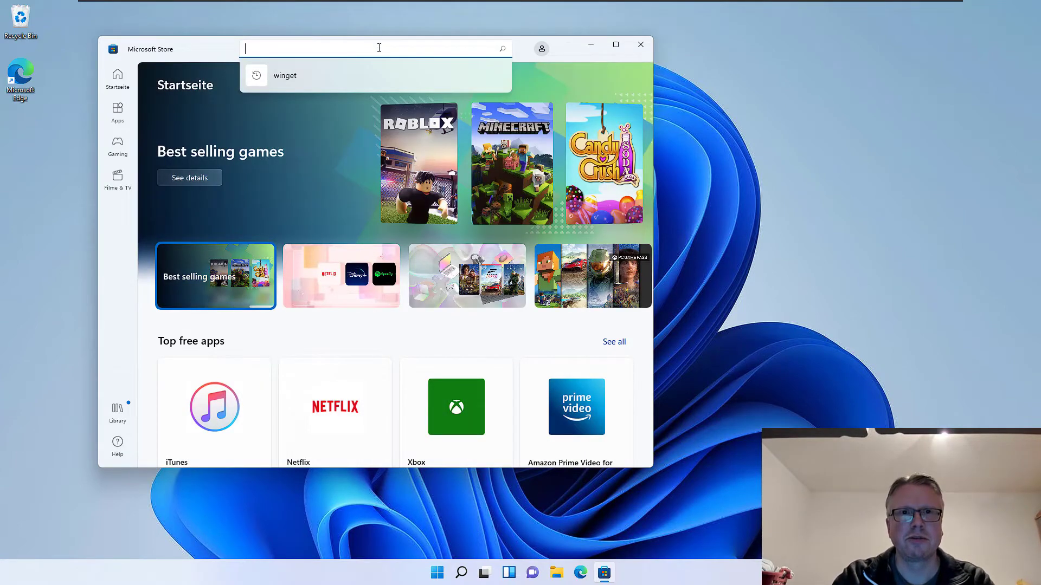
type("ub")
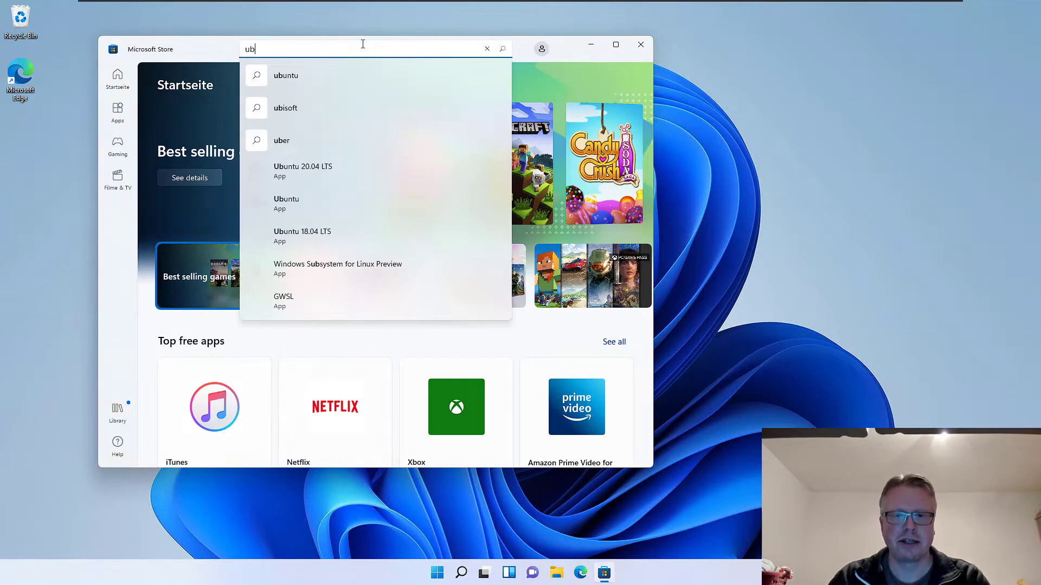
type("untu")
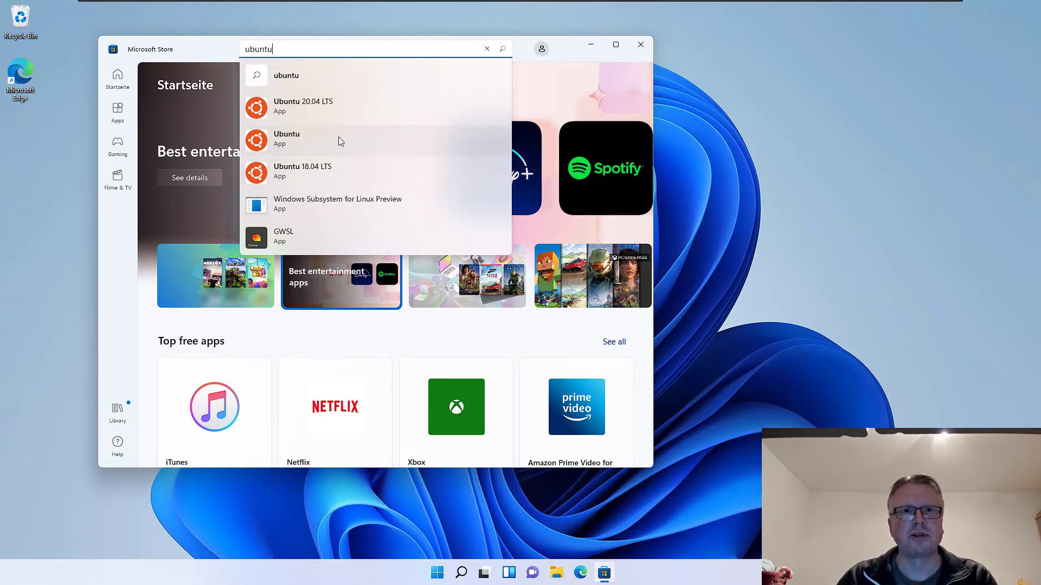
- Install the Ubuntu 20.04 LTS app from its Store page
left_click(332, 108)
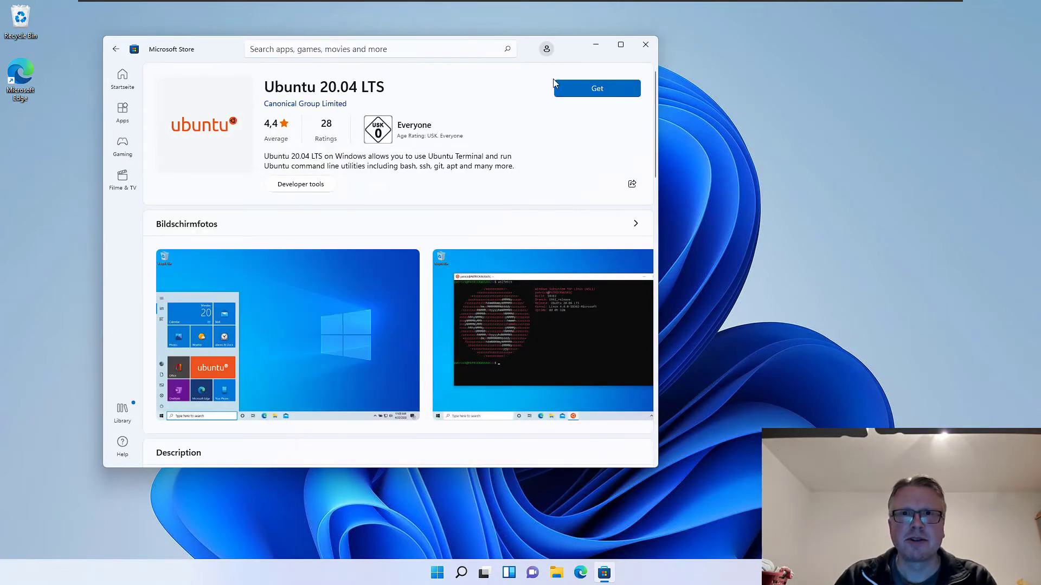
left_click(569, 89)
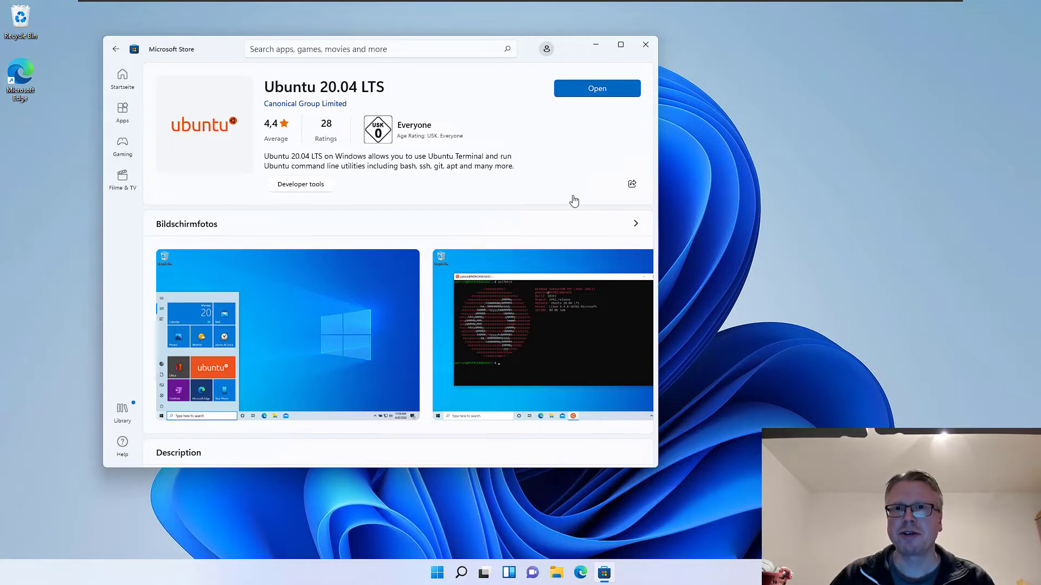
left_click(580, 93)
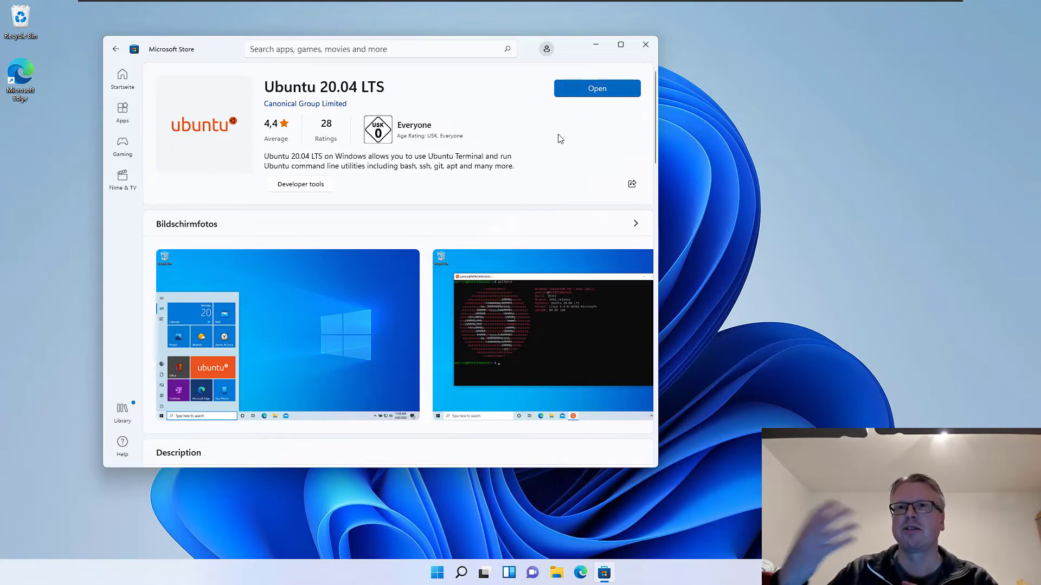
- Launch Ubuntu 20.04 LTS, see the WSL-not-enabled error, then bring up Windows Settings
left_click(595, 92)
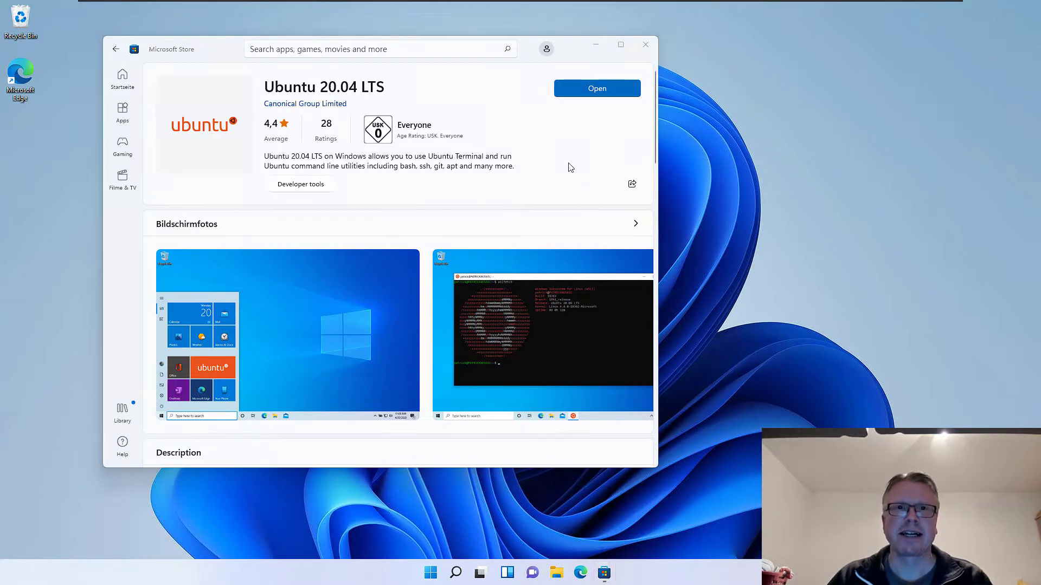
left_click_drag(289, 67, 313, 77)
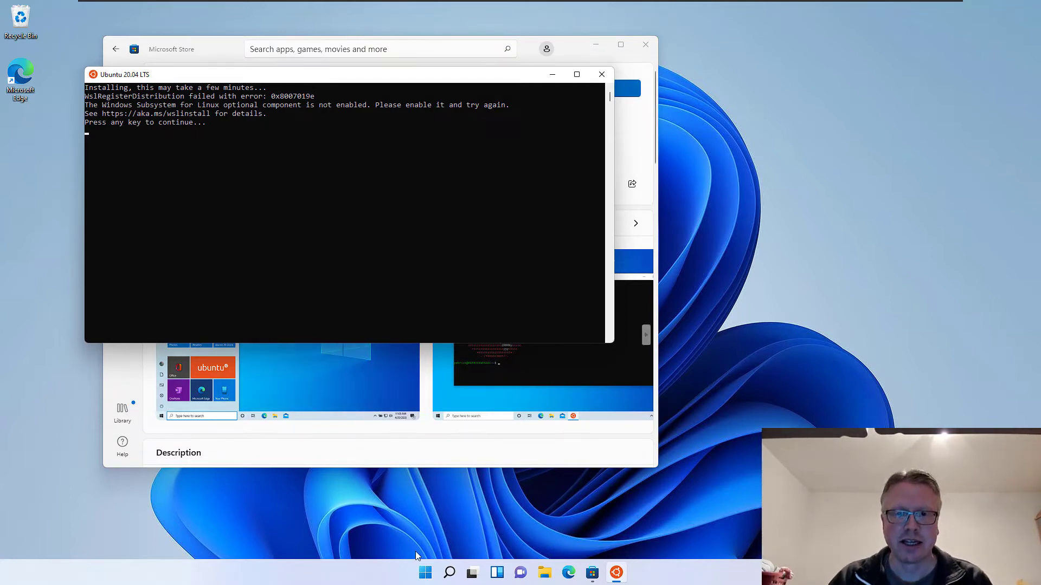
left_click(425, 576)
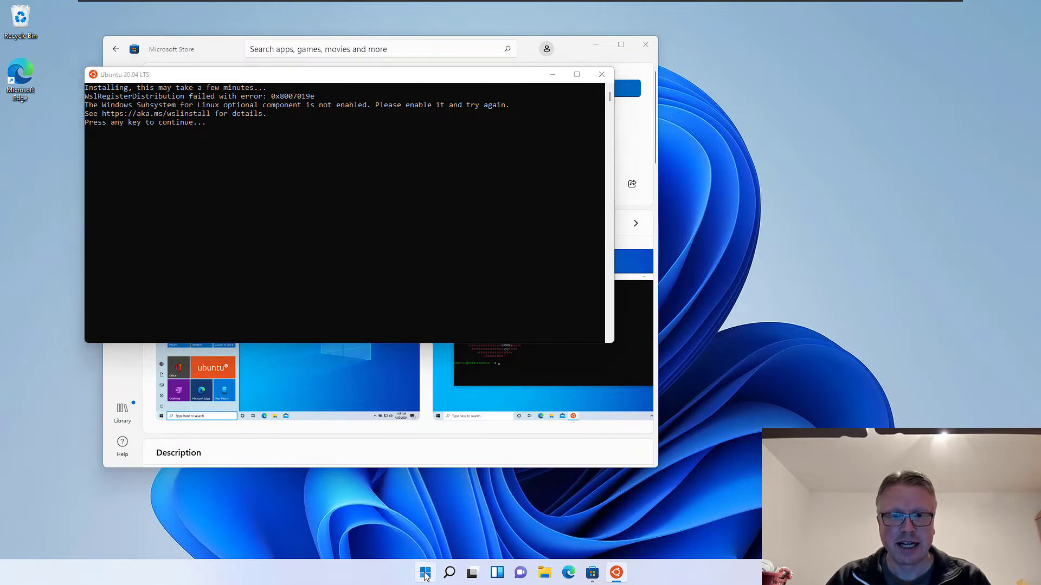
left_click(654, 255)
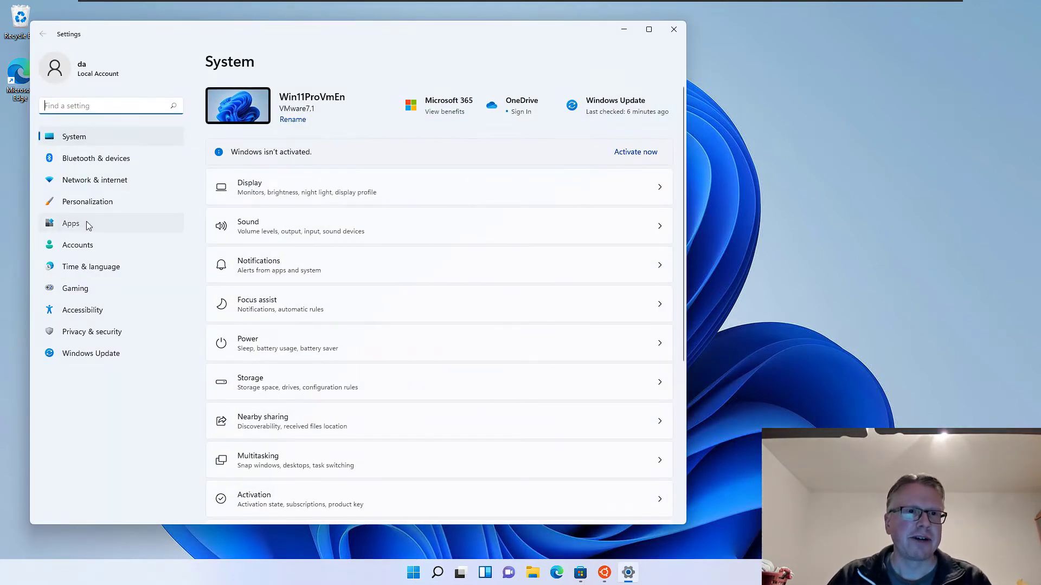
- Bring up the Windows Features dialog from Apps > Optional features
left_click(87, 223)
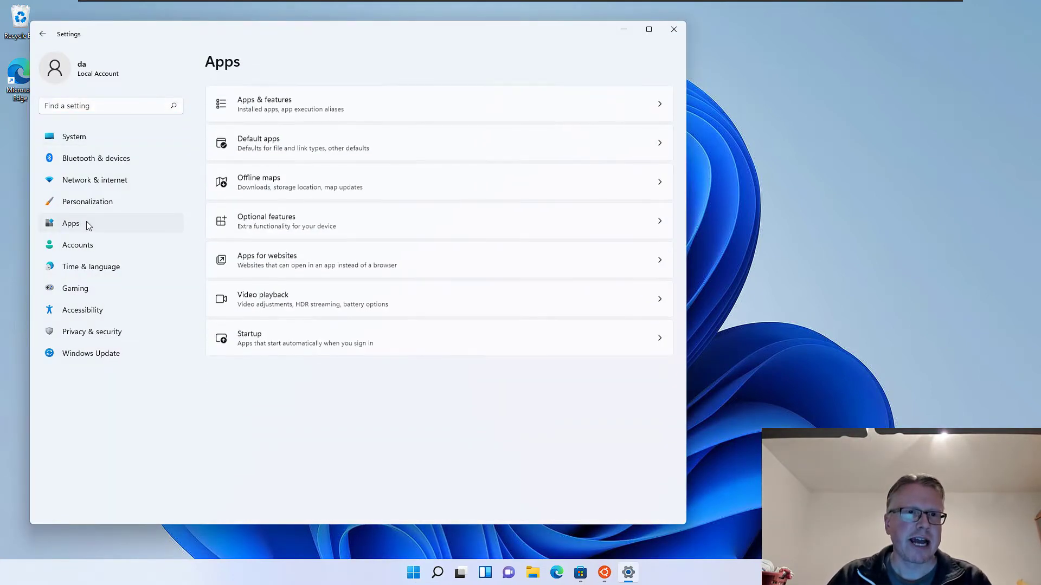
left_click(311, 226)
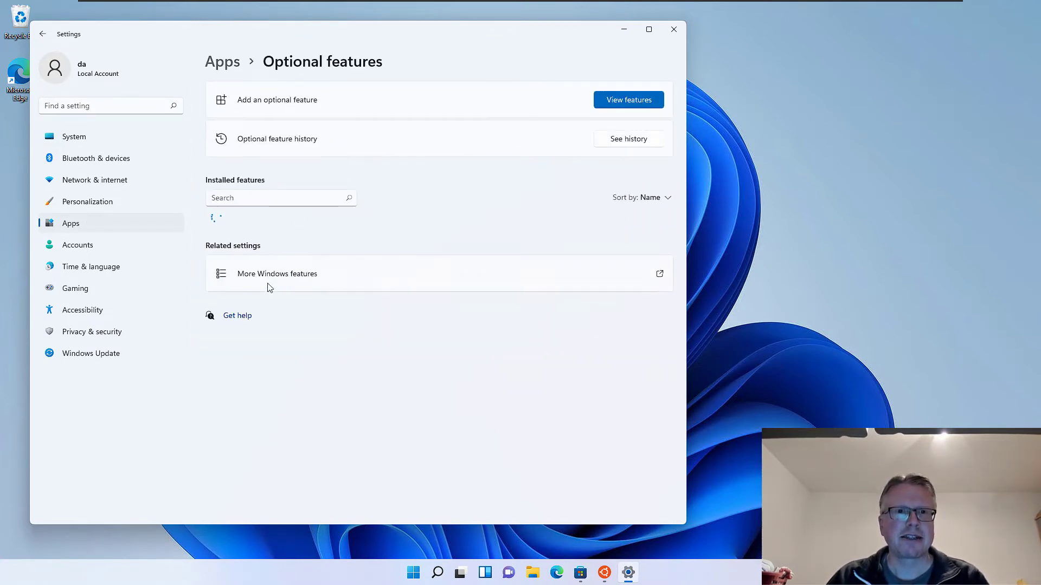
scroll(318, 248, "down", 5)
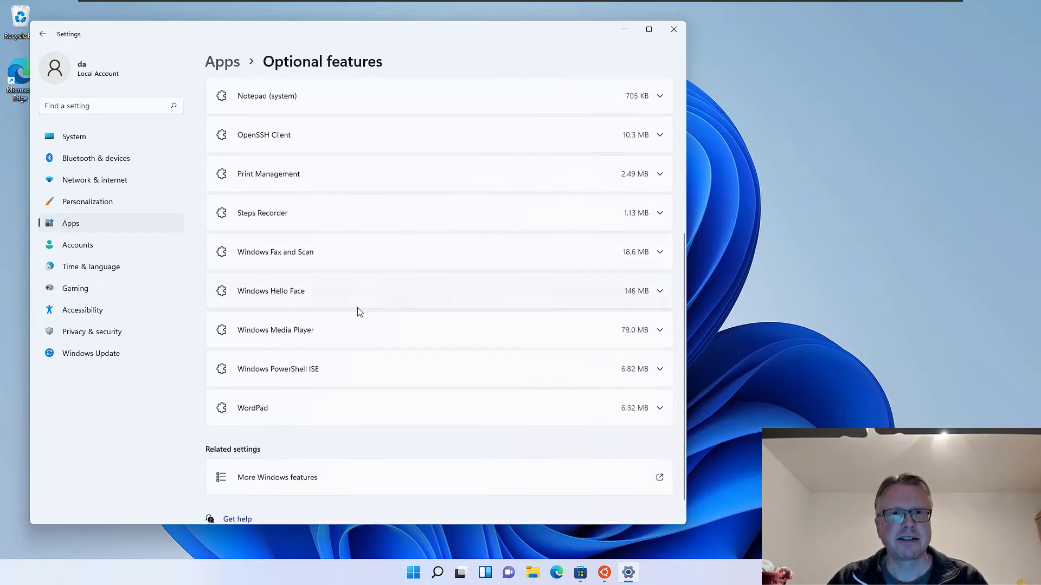
left_click(289, 465)
- Minimize Settings, close the Ubuntu console and Microsoft Store, and reposition Windows Features
left_click(625, 31)
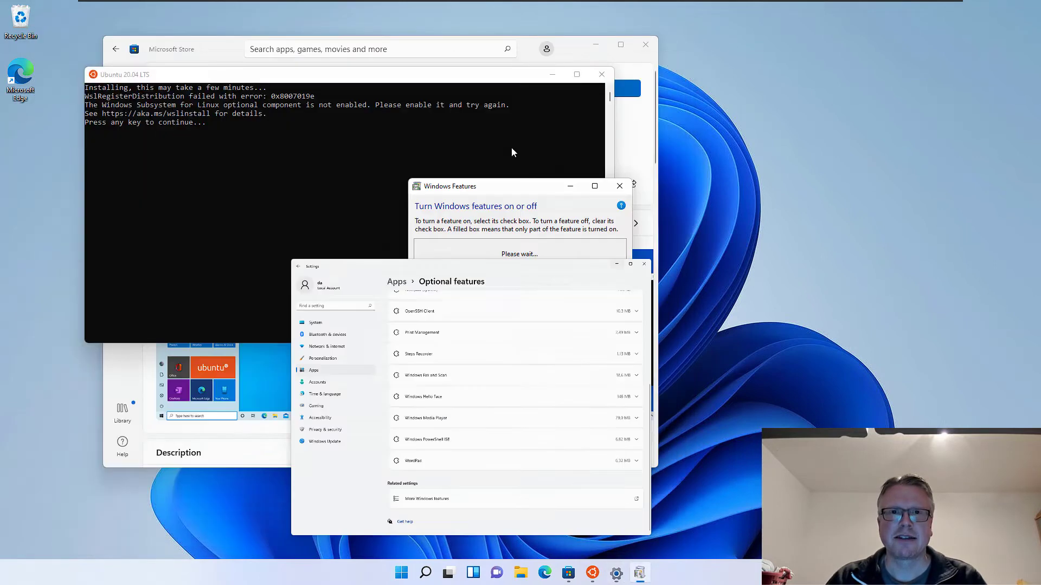
left_click(596, 79)
left_click(601, 74)
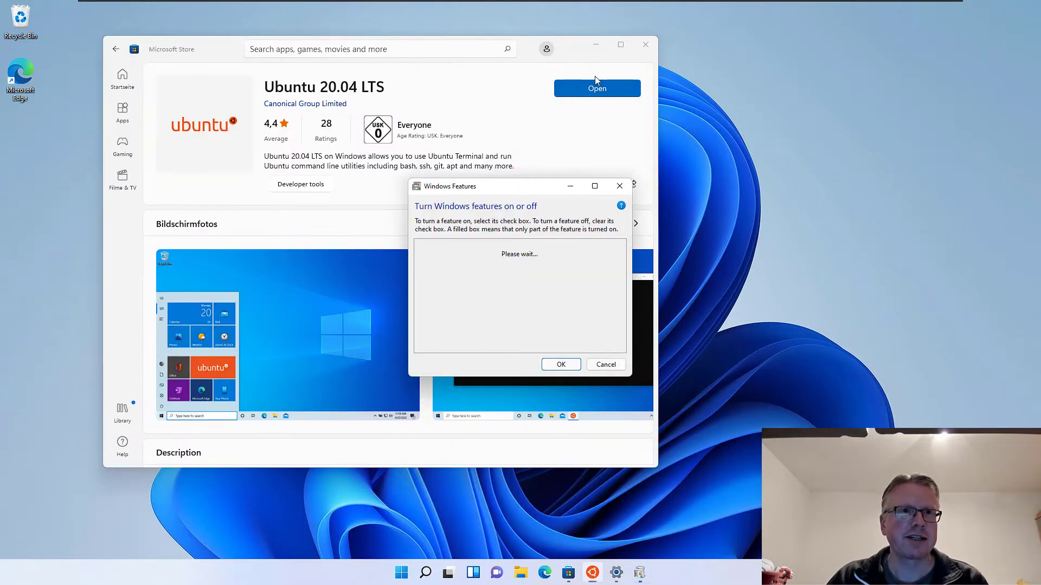
left_click(638, 51)
left_click(637, 51)
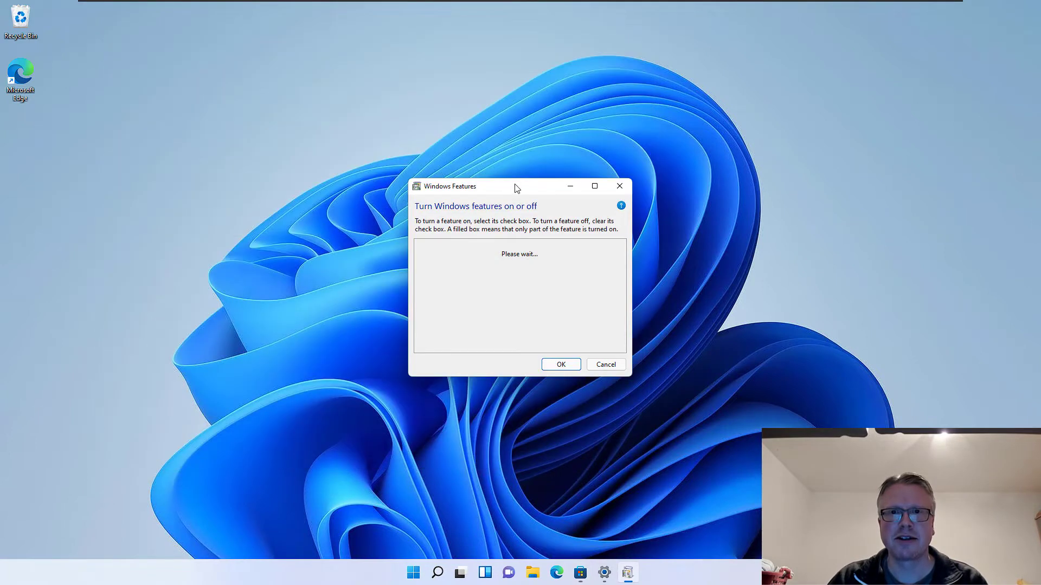
left_click_drag(508, 190, 350, 110)
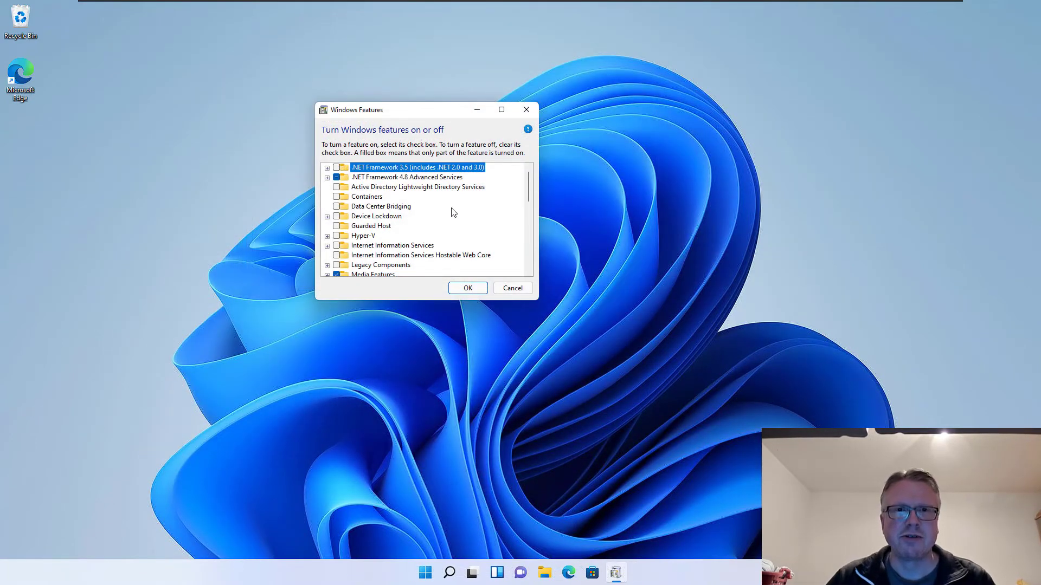
- Turn on Hyper-V Platform and Windows Subsystem for Linux, apply, and restart the PC
left_click(327, 237)
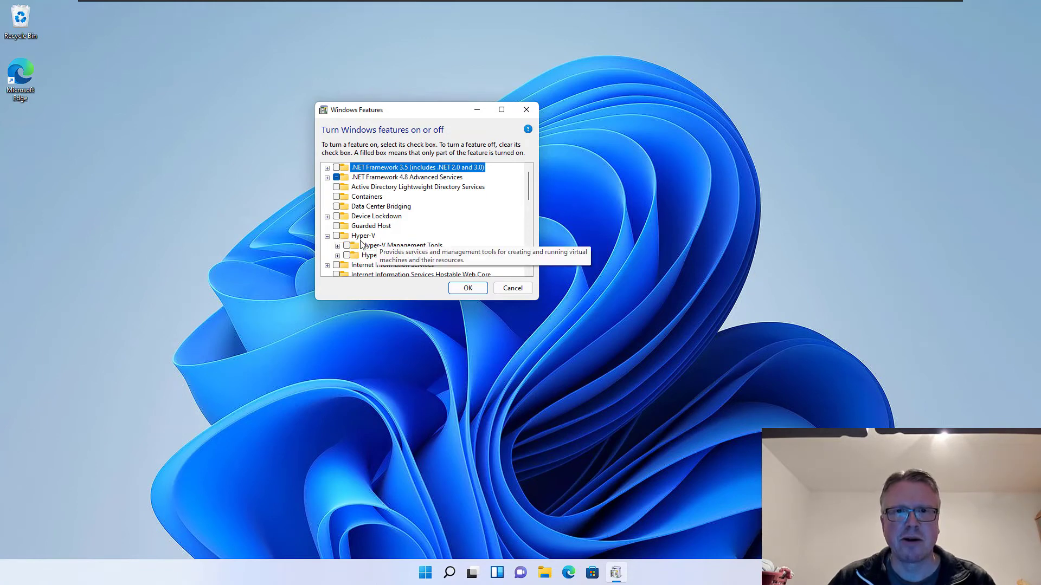
left_click(346, 255)
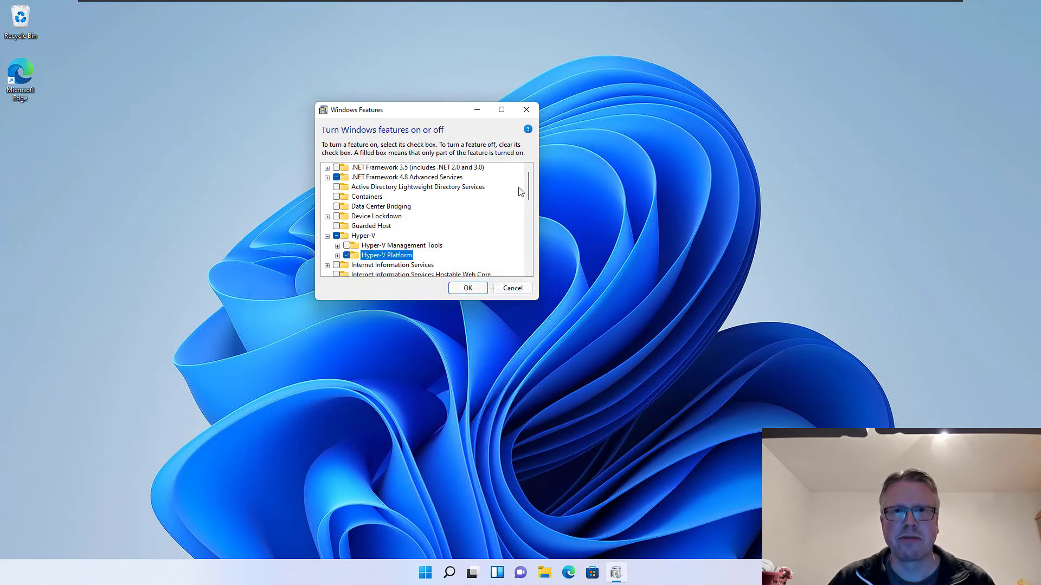
left_click_drag(528, 181, 525, 245)
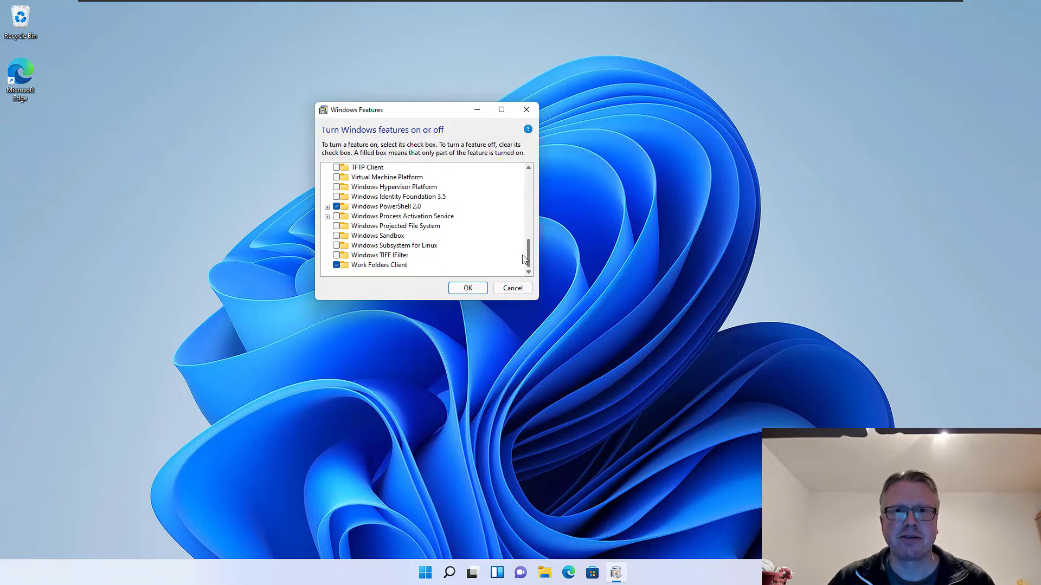
left_click(337, 246)
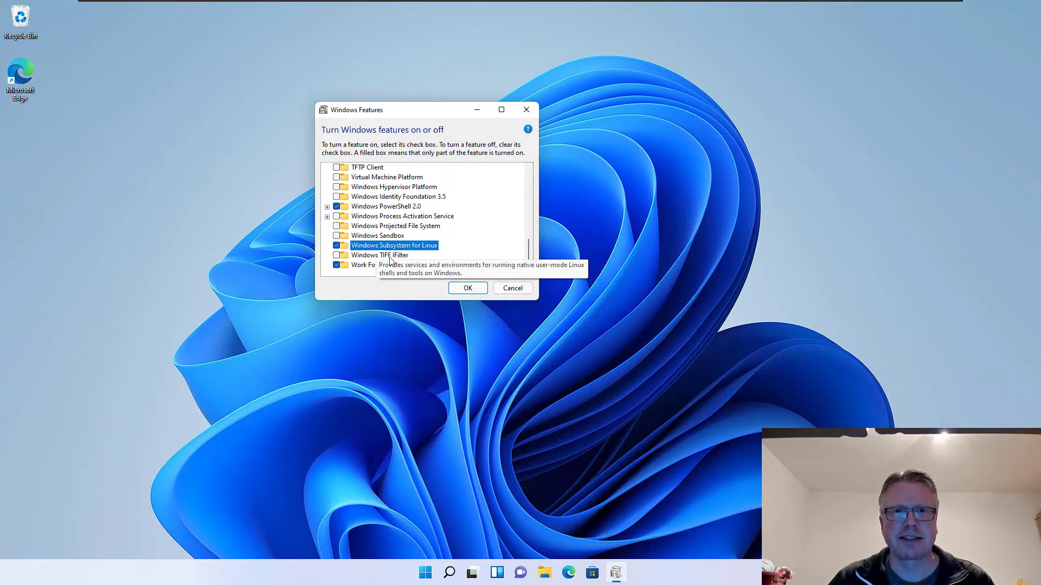
left_click(474, 288)
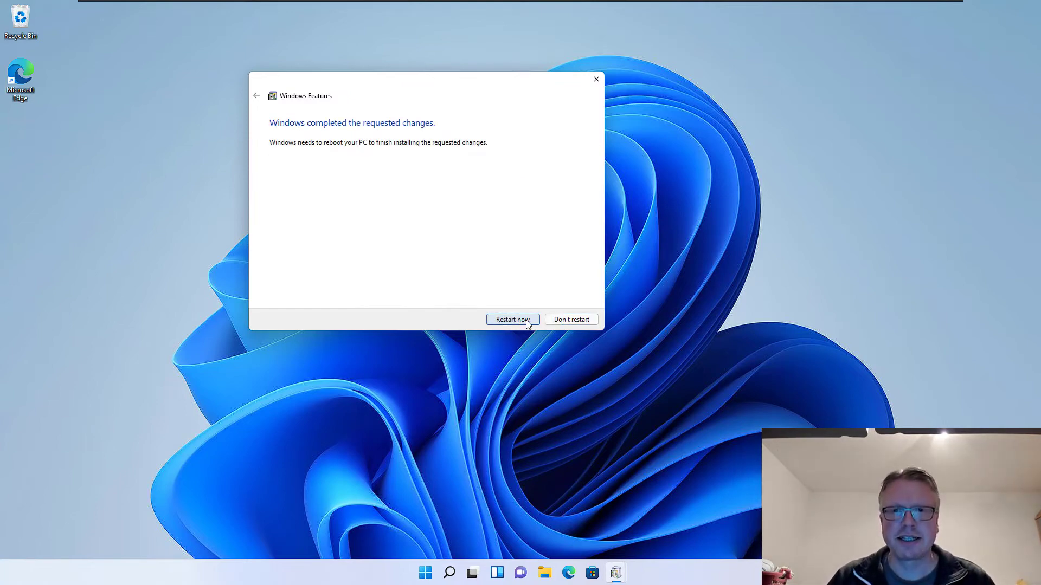
left_click(527, 323)
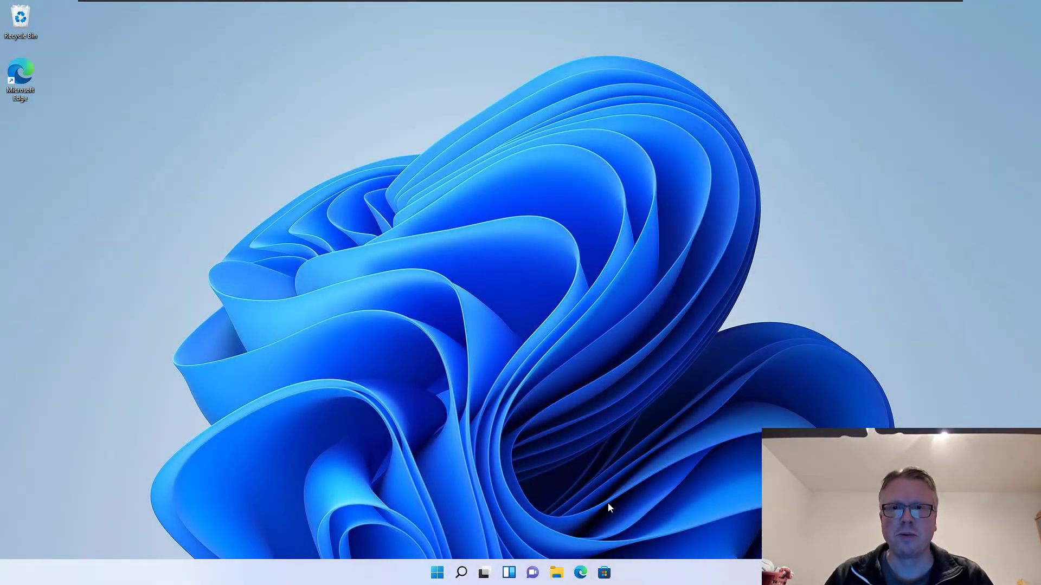
- Launch Ubuntu 20.04 LTS from Start, which fails with error 0x800701bc
left_click(437, 573)
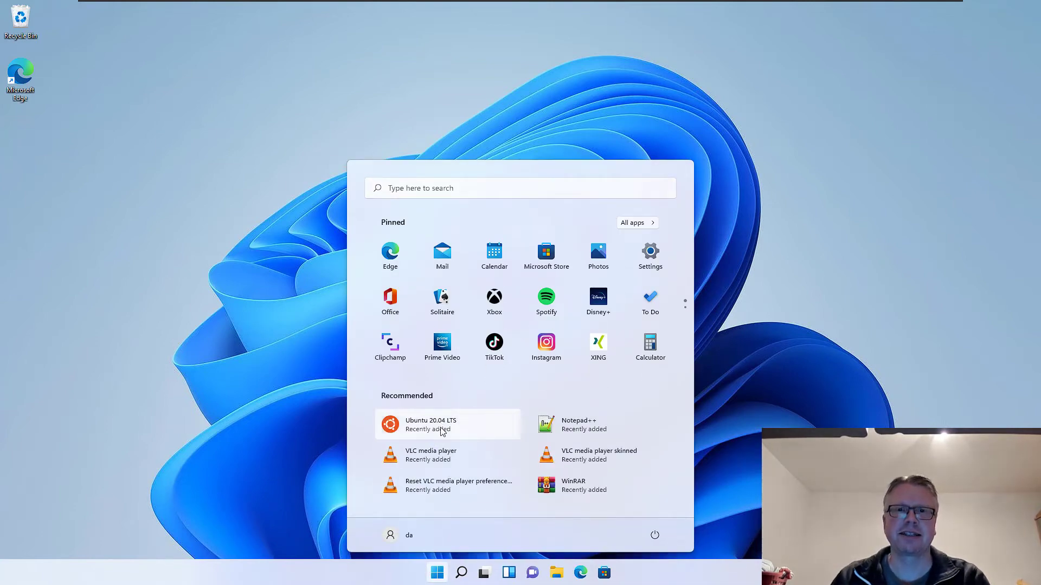
left_click(442, 431)
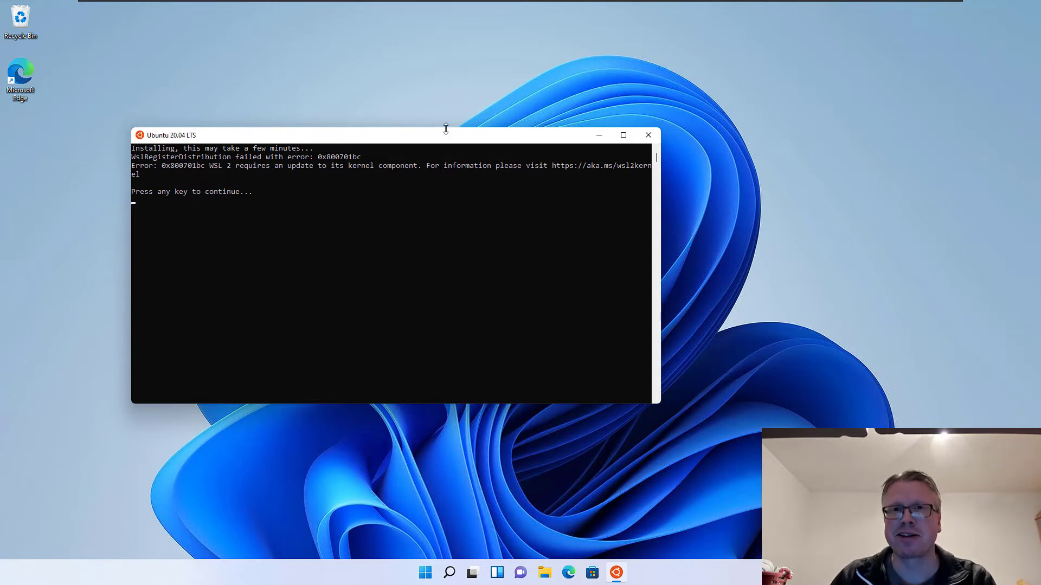
left_click_drag(441, 138, 422, 123)
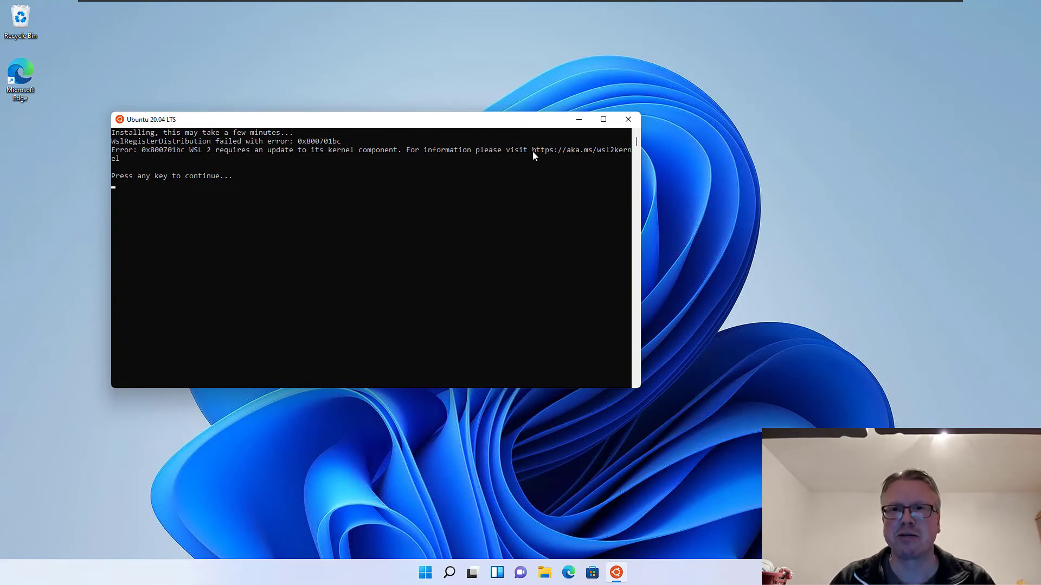
- Copy the aka.ms/wsl2kernel URL from the error message and open Microsoft Edge
left_click_drag(533, 155, 121, 164)
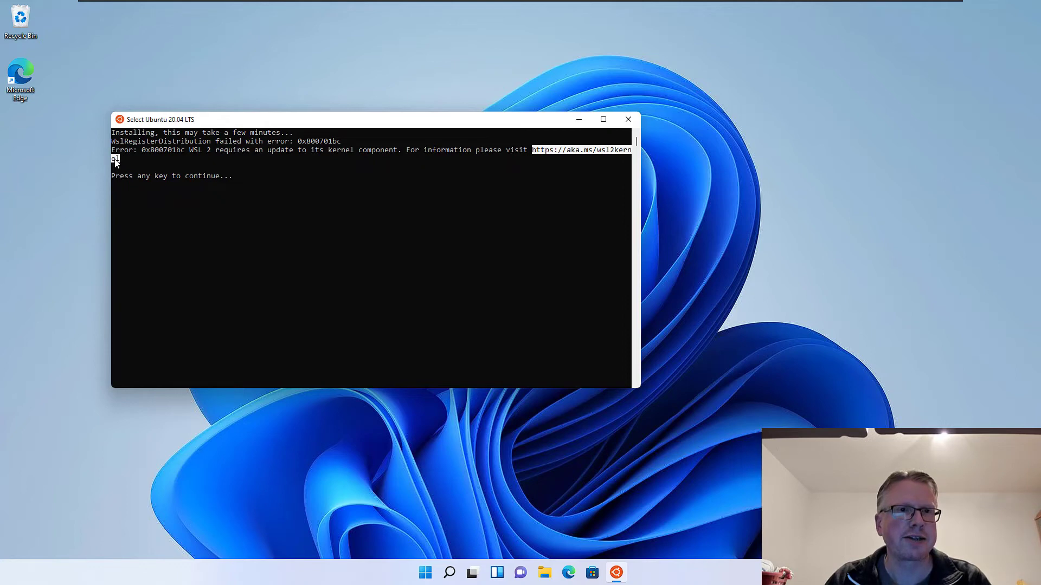
key("ctrl+c")
left_click(564, 573)
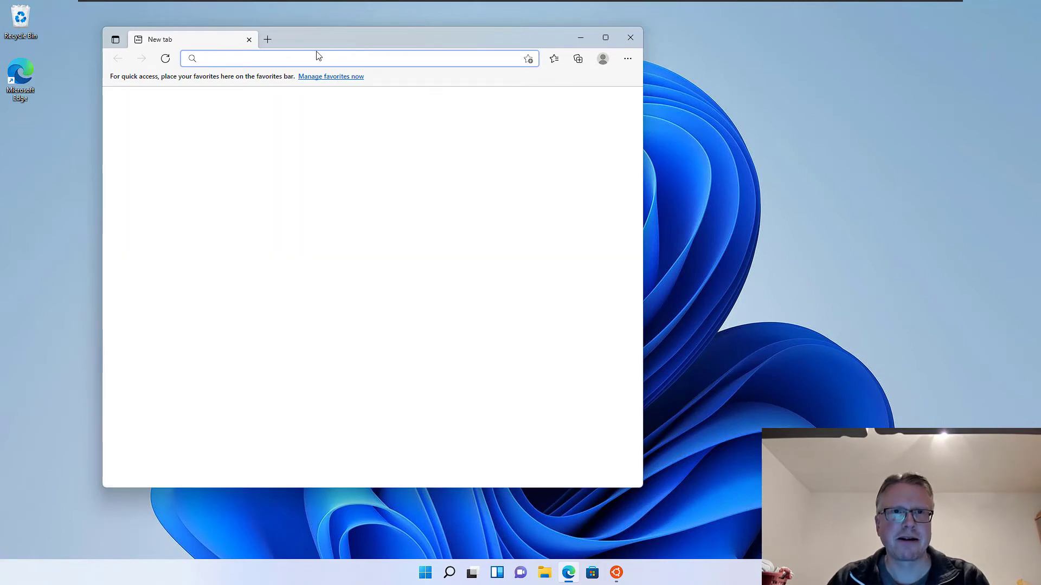
- Visit the pasted WSL kernel-update link, download wsl_update_x64.msi, and run it from Downloads
key("ctrl+v")
key("Return")
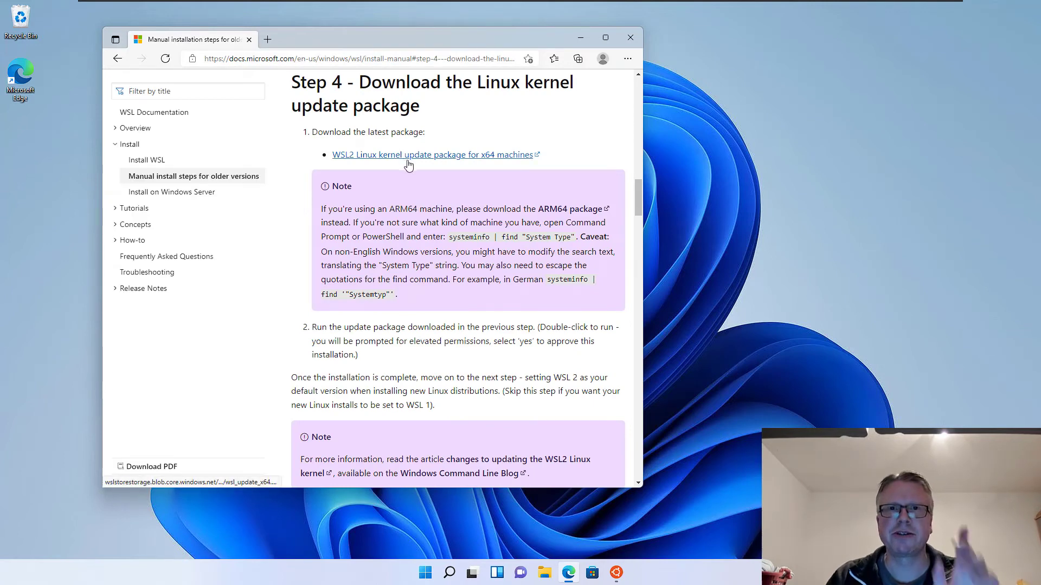
left_click(455, 156)
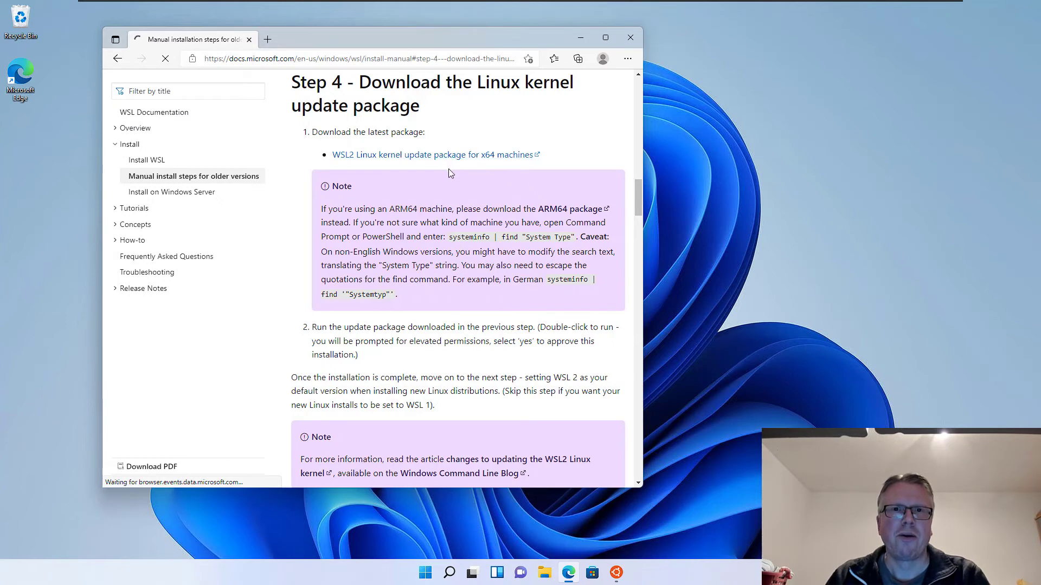
left_click_drag(499, 35, 445, 27)
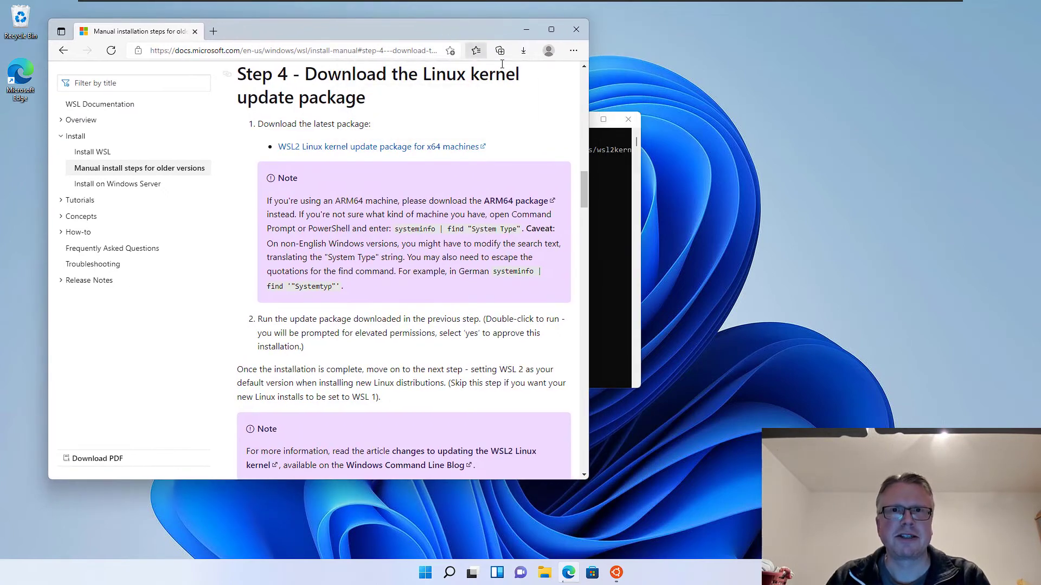
left_click(524, 50)
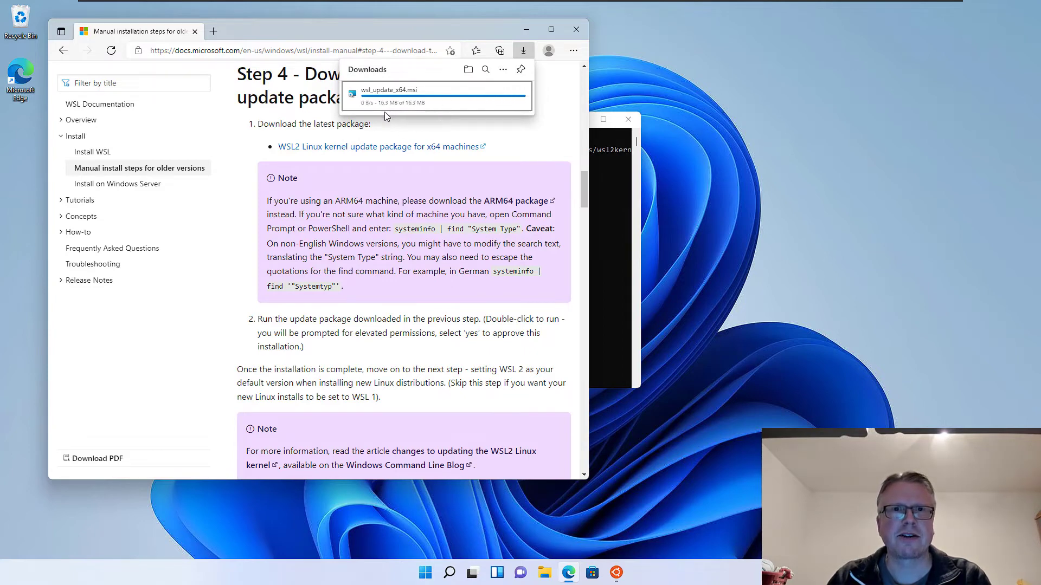
left_click(378, 100)
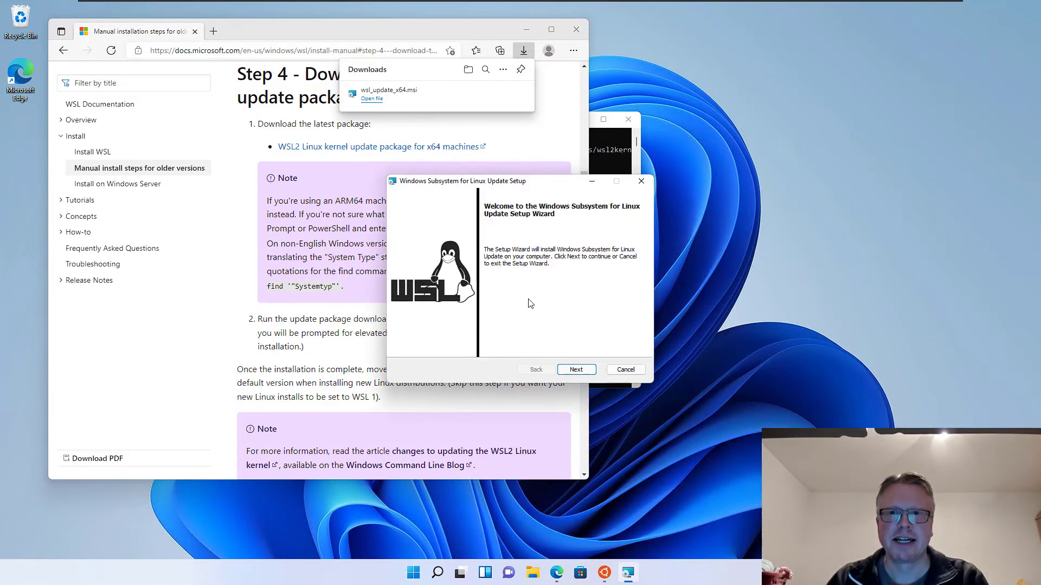
- Install the WSL kernel update, then close Edge, the setup wizard and the failed Ubuntu console
left_click(578, 373)
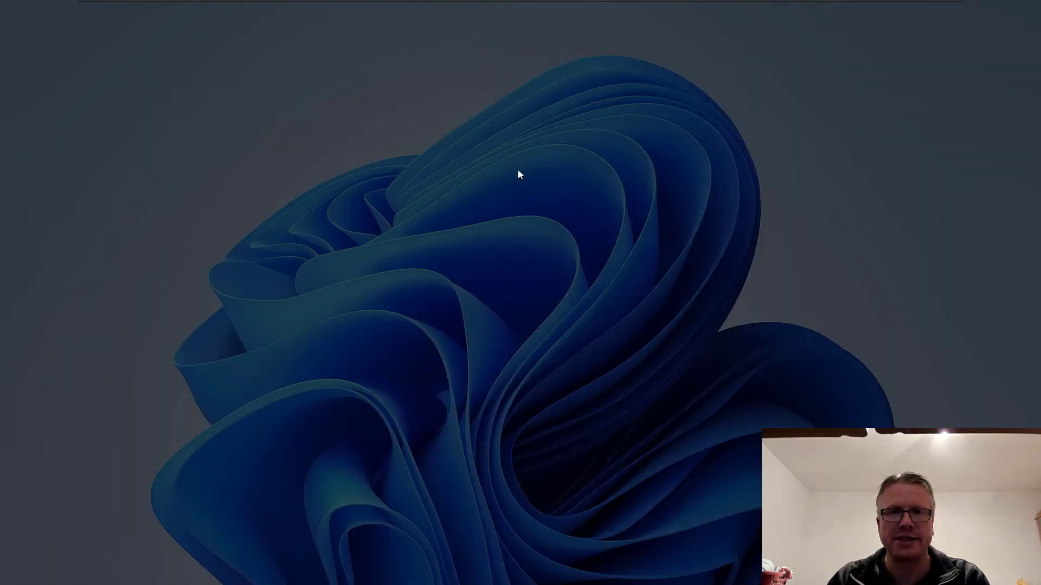
left_click(475, 373)
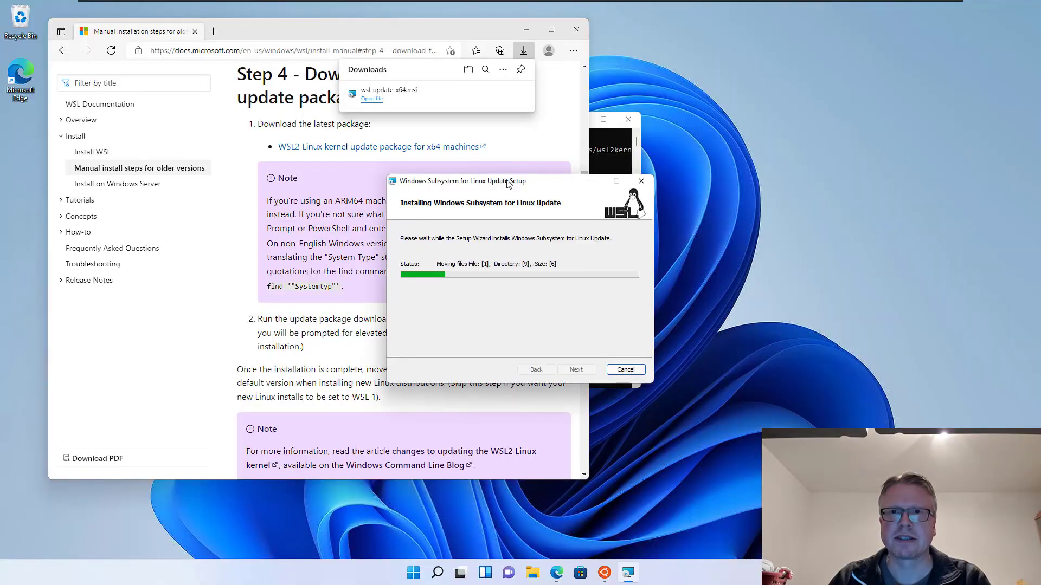
left_click(576, 30)
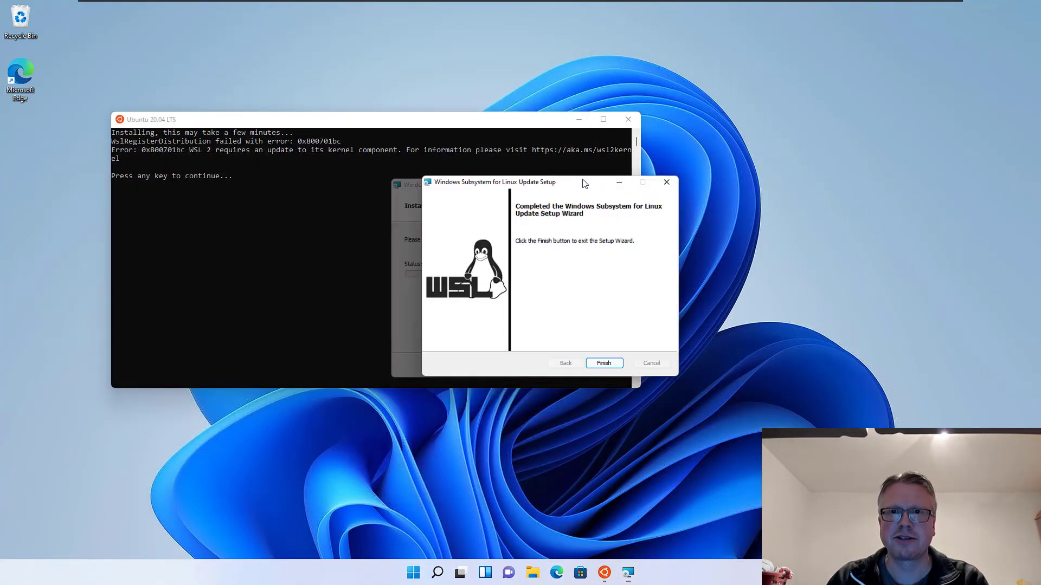
left_click_drag(584, 185, 778, 81)
left_click(807, 274)
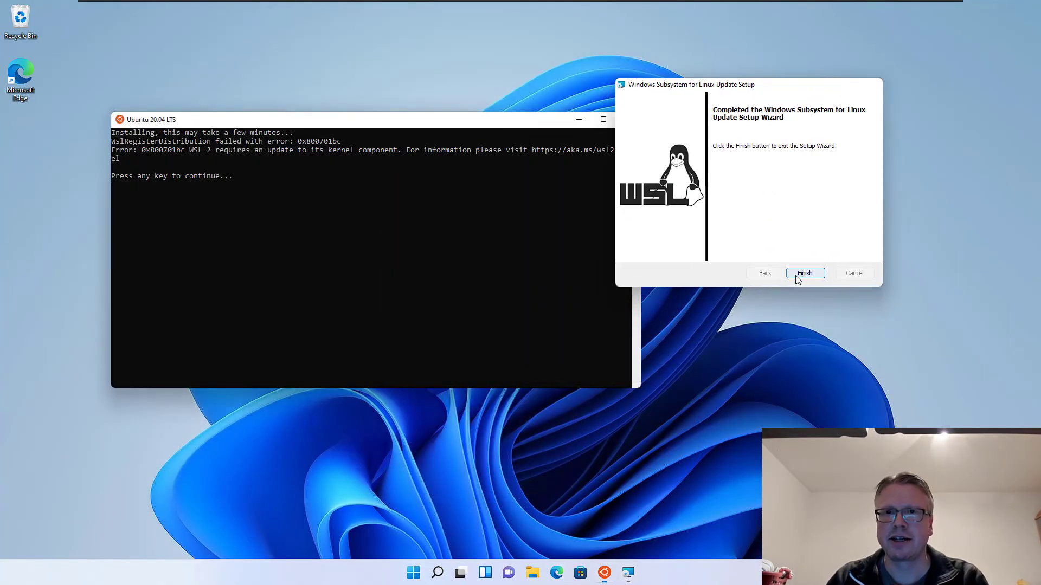
left_click(627, 120)
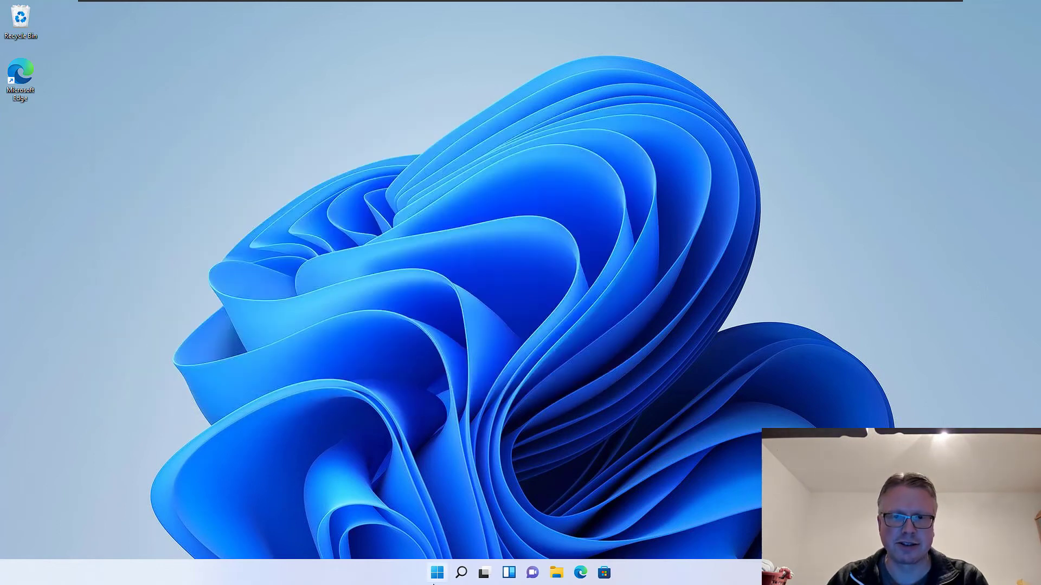
- Launch Ubuntu 20.04 LTS and create a new UNIX username with a confirmed password
left_click(437, 574)
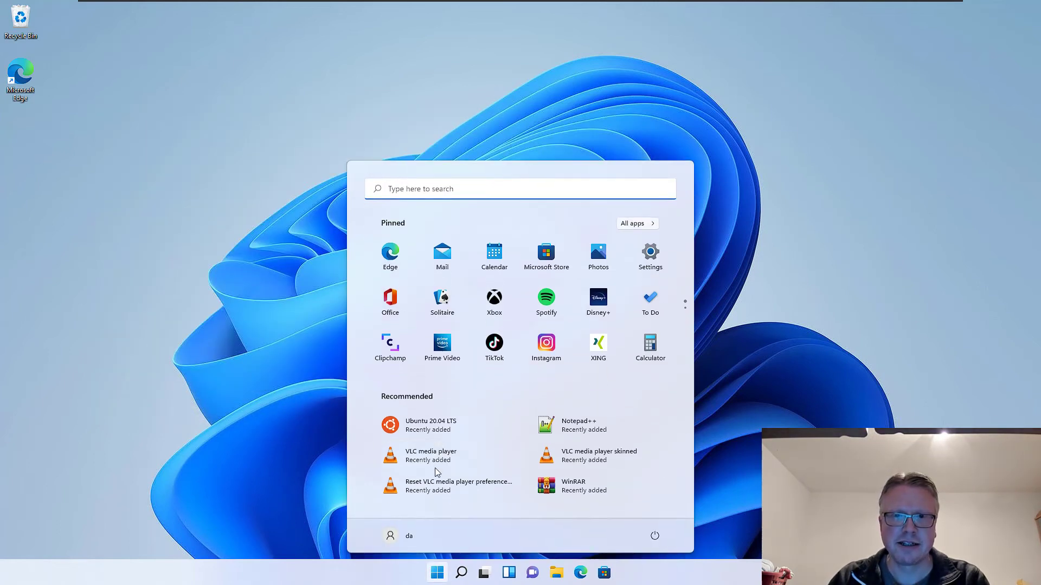
left_click(438, 428)
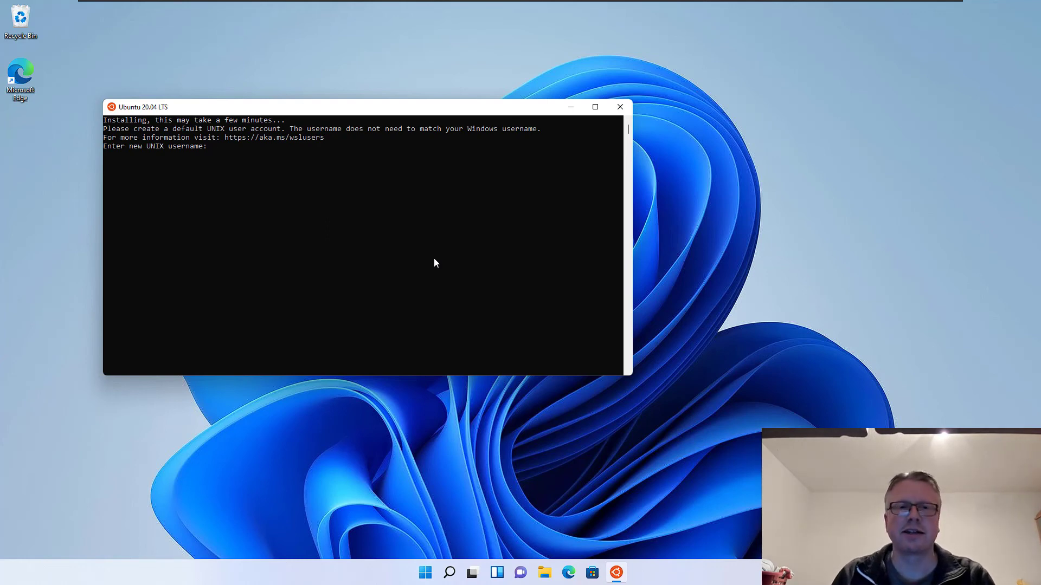
type("da")
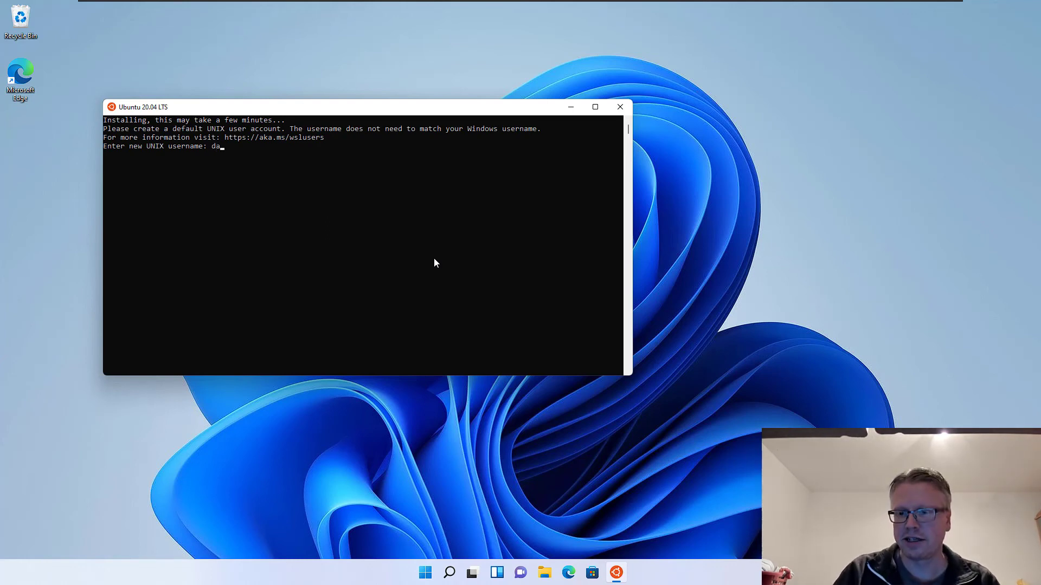
key("Return")
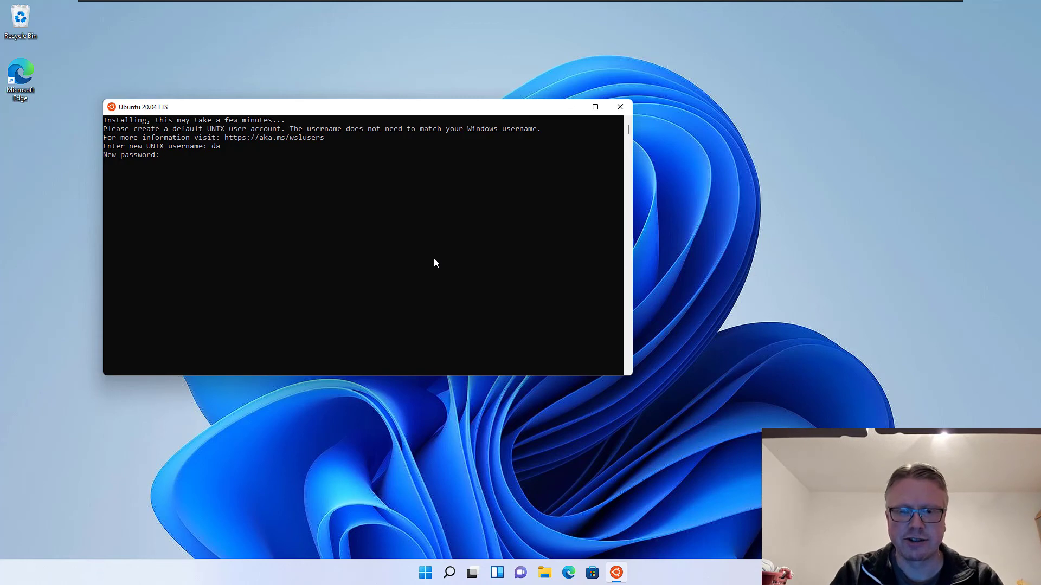
key("Return")
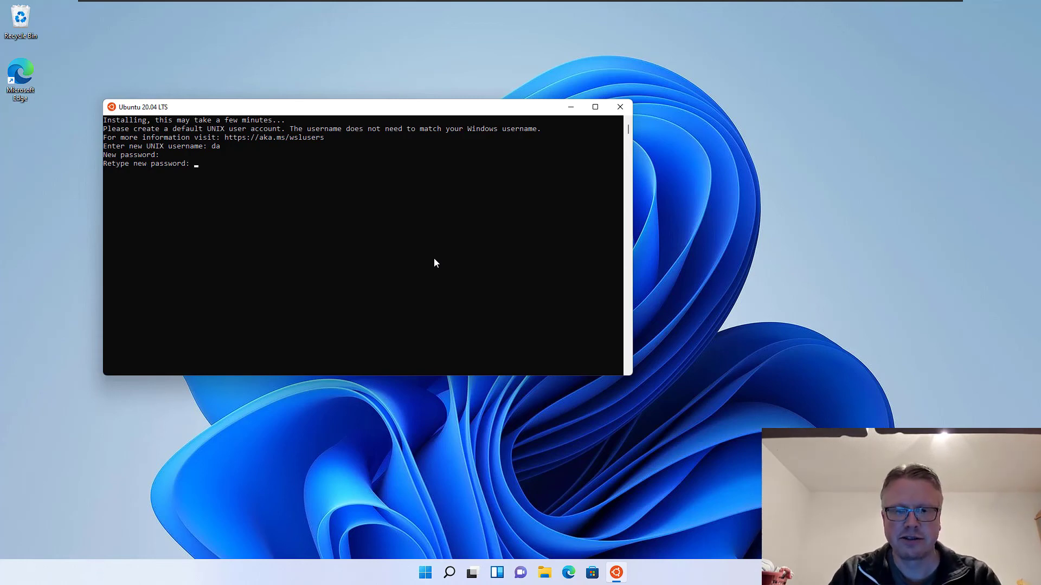
key("Return")
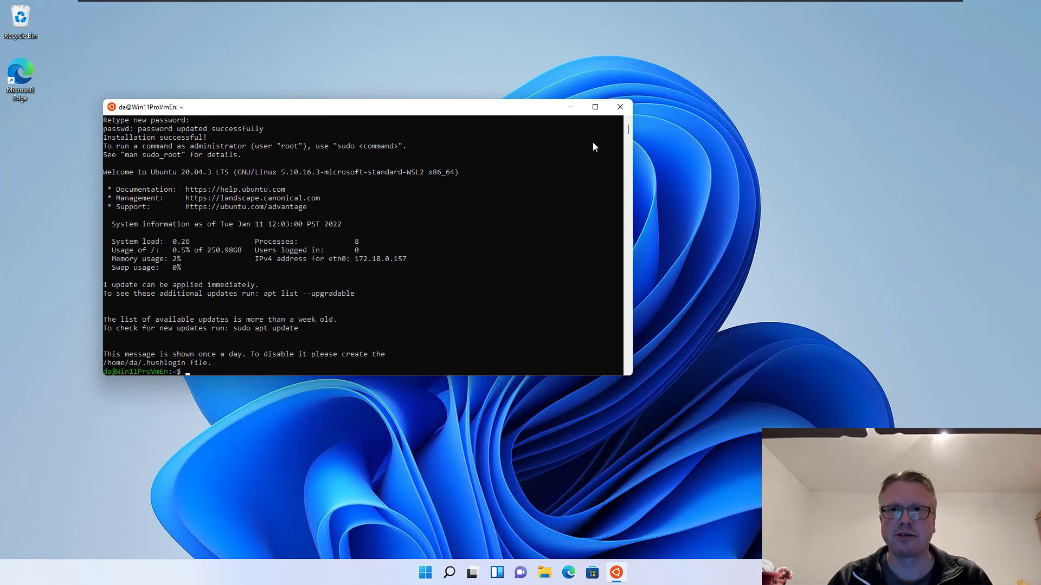
- Close the Ubuntu console and relaunch Ubuntu 20.04 LTS to reach the bash prompt
left_click(621, 106)
left_click(429, 572)
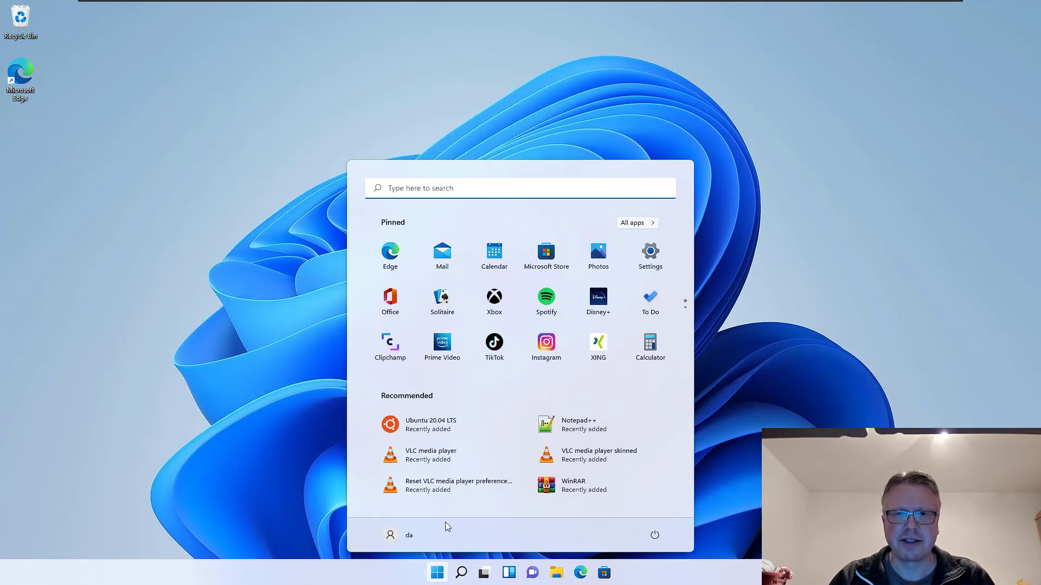
left_click(431, 487)
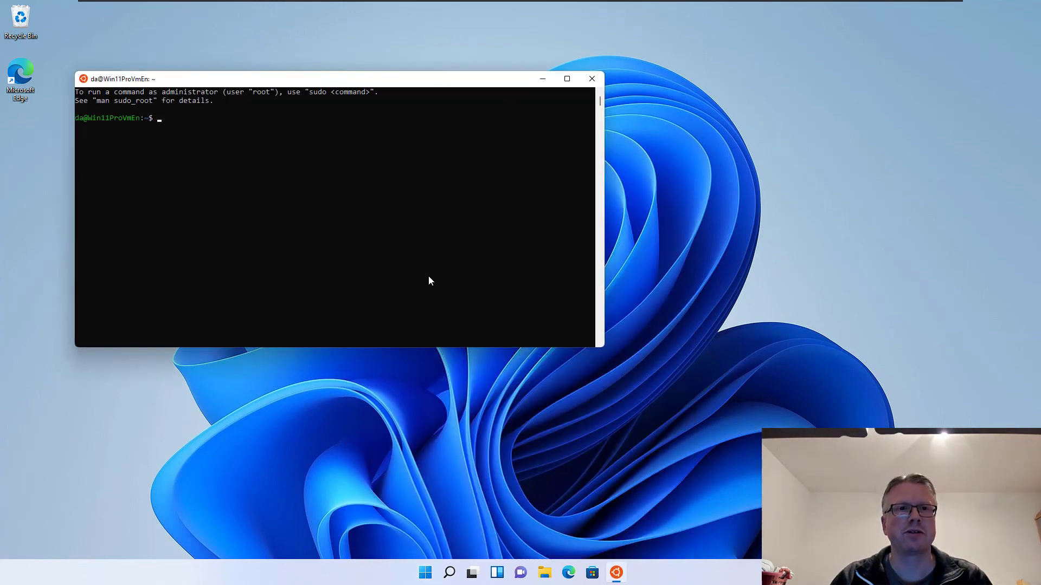